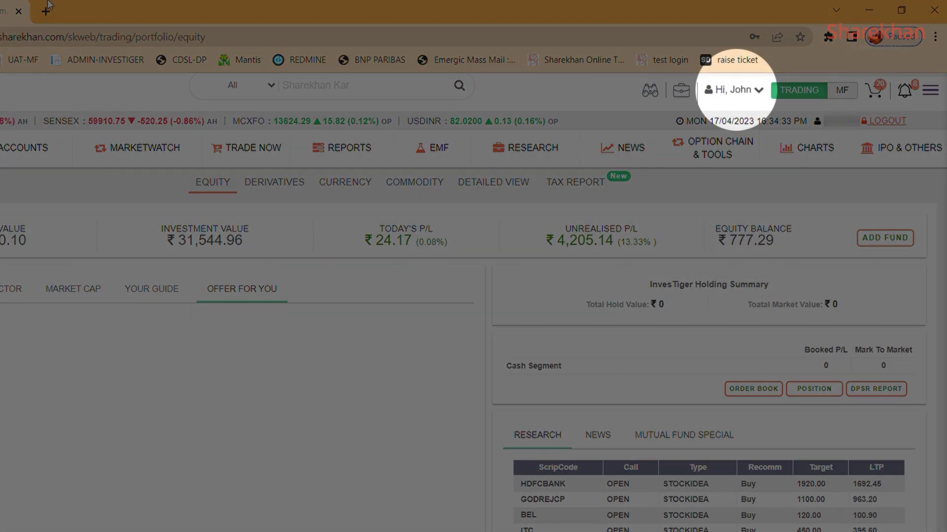
Open the 'Hi, John' account menu on the equity portfolio dashboard
click(732, 92)
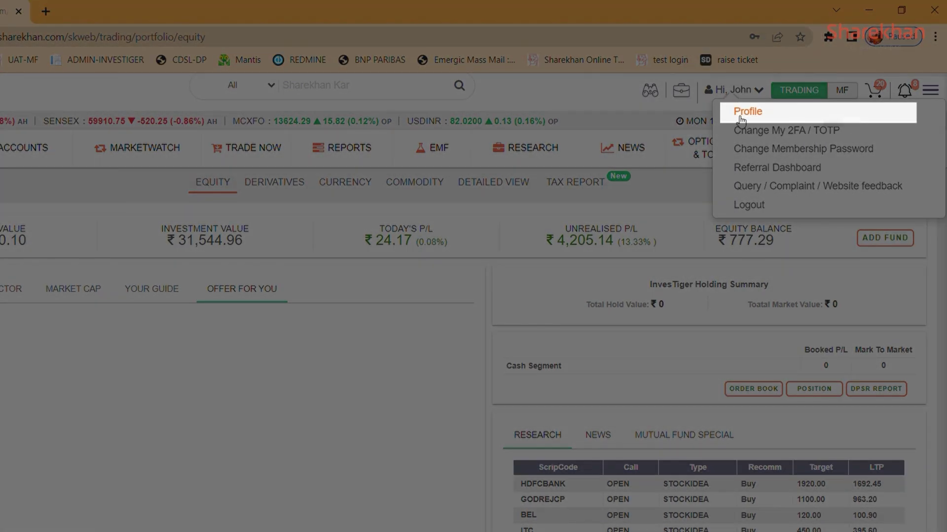
In Bank Details, make State Bank of India the default bank and confirm the change
click(741, 113)
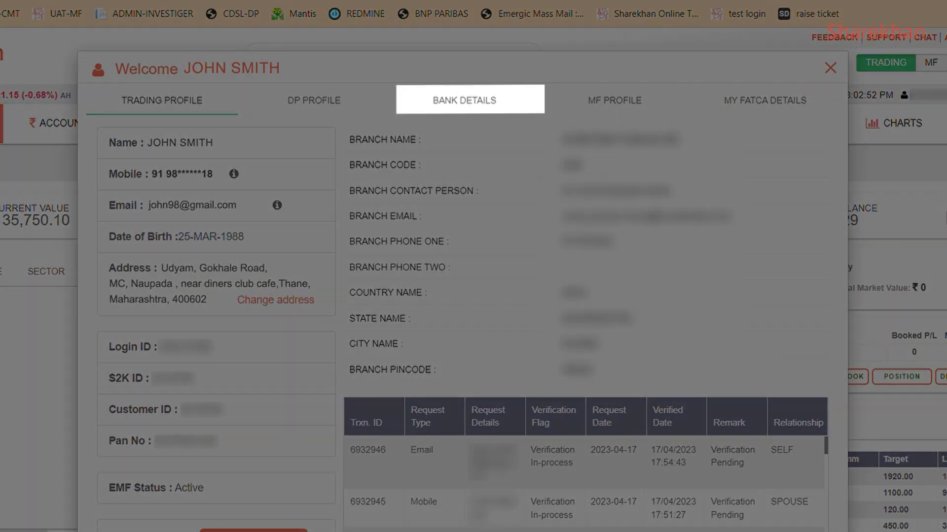
click(460, 99)
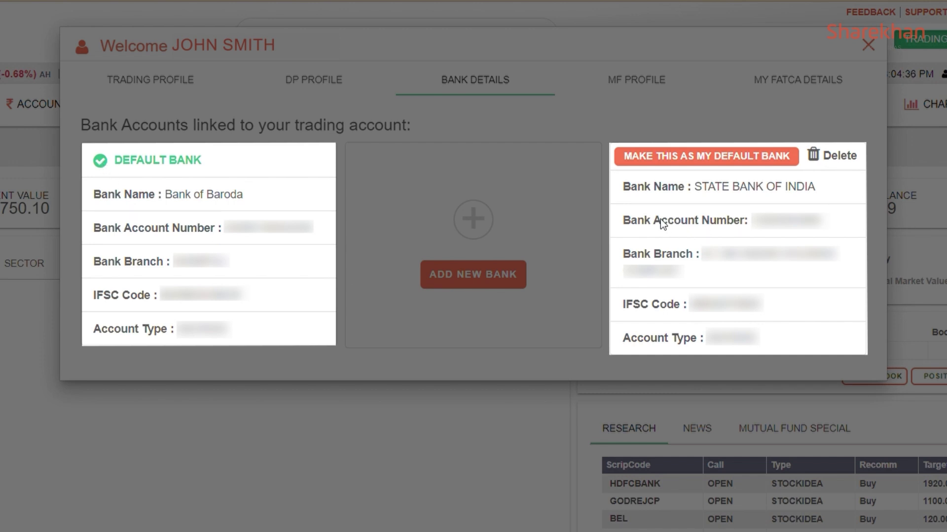
click(650, 161)
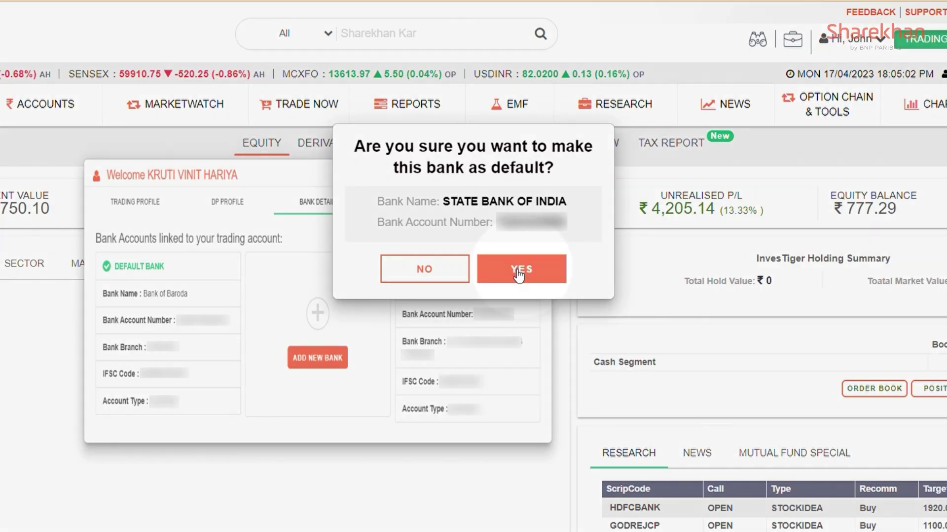
click(518, 271)
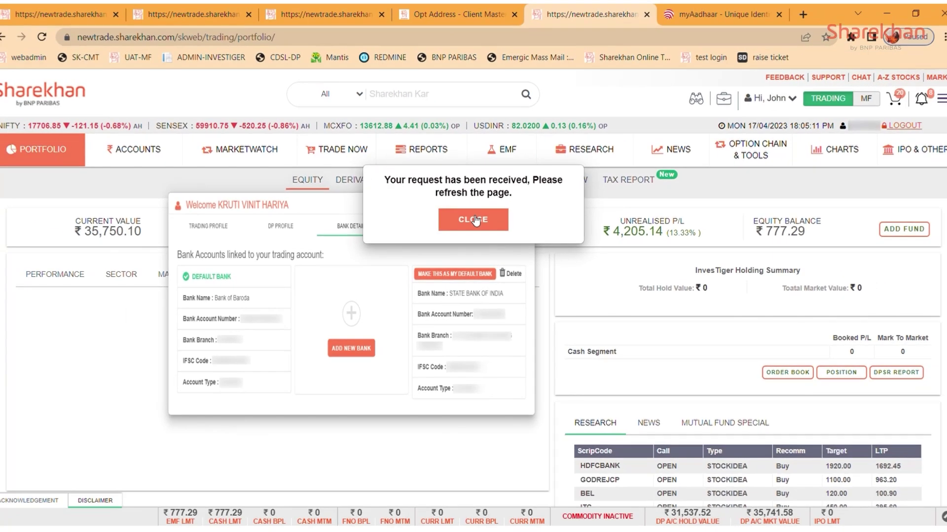
click(477, 194)
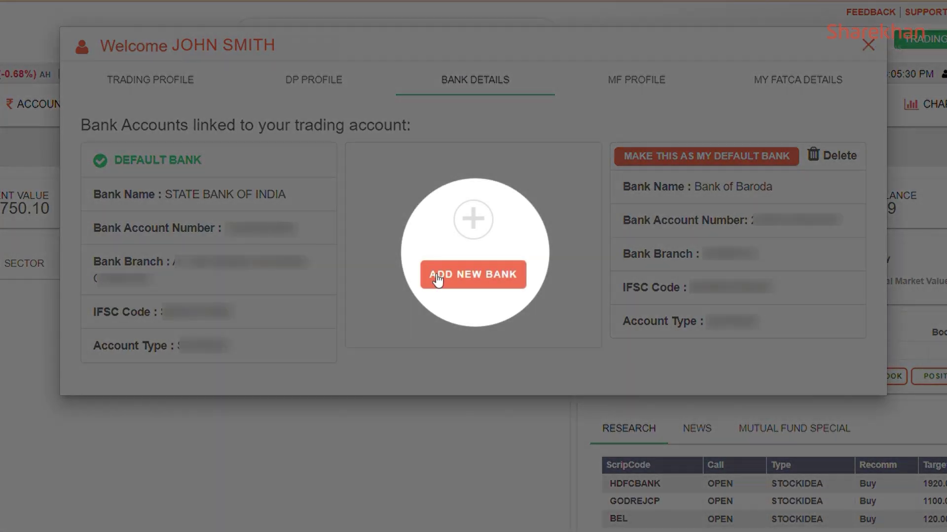
Submit a new bank's IFSC and account number as non-default, with terms accepted
click(435, 274)
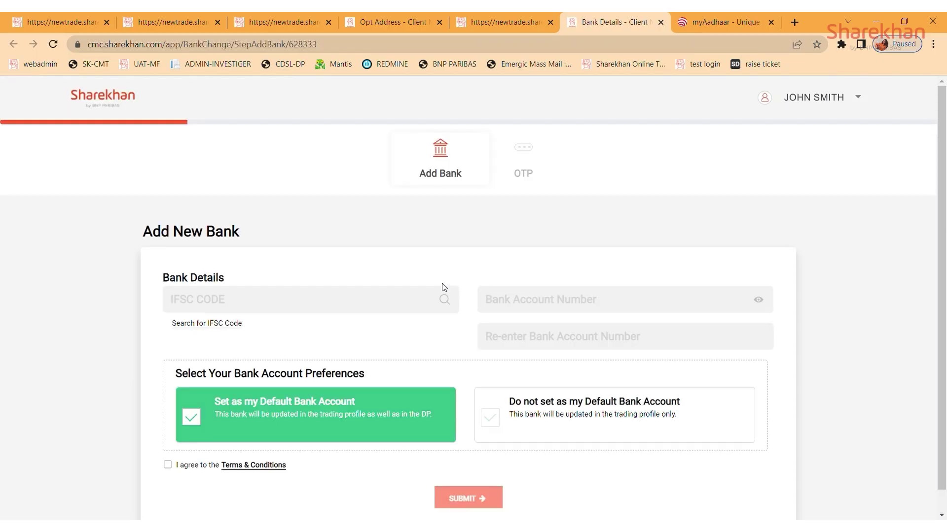
click(442, 290)
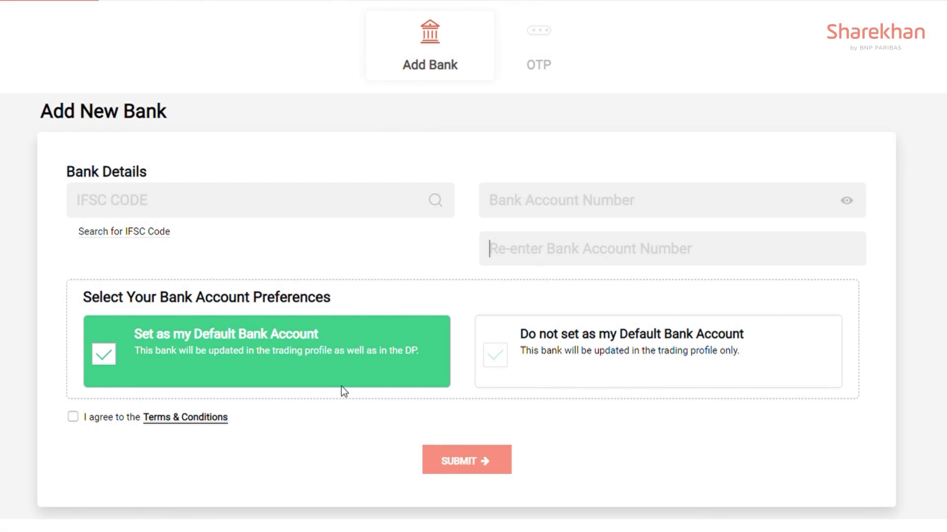
click(495, 355)
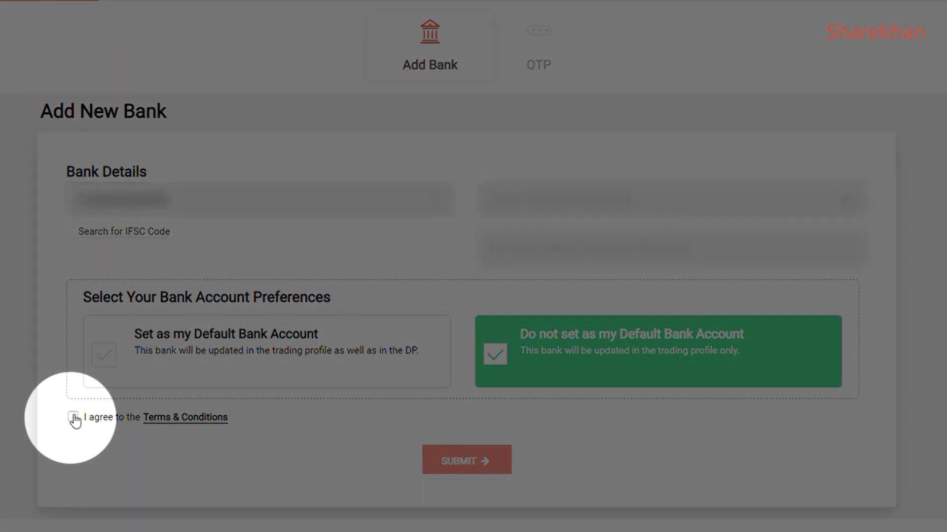
click(73, 418)
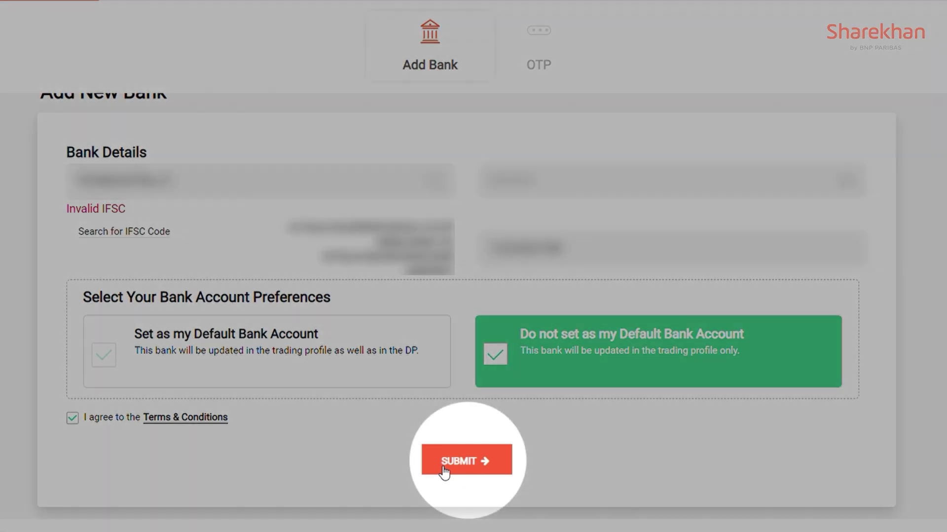
click(445, 472)
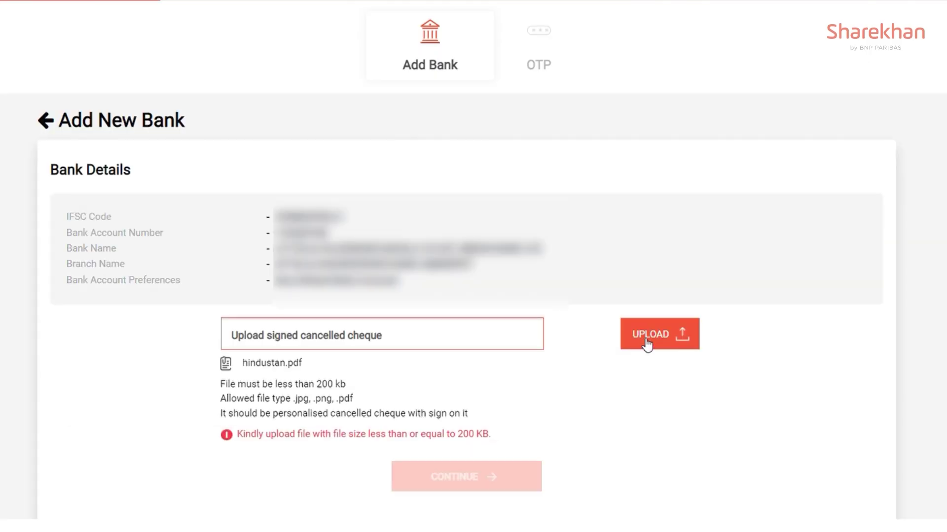
Upload orange.jpeg as the cancelled cheque and continue to OTP verification
click(647, 344)
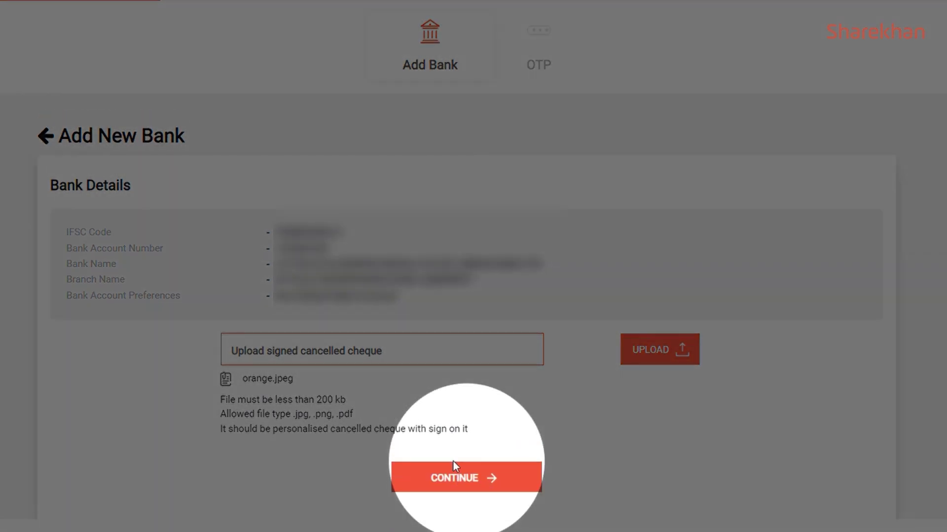
click(454, 462)
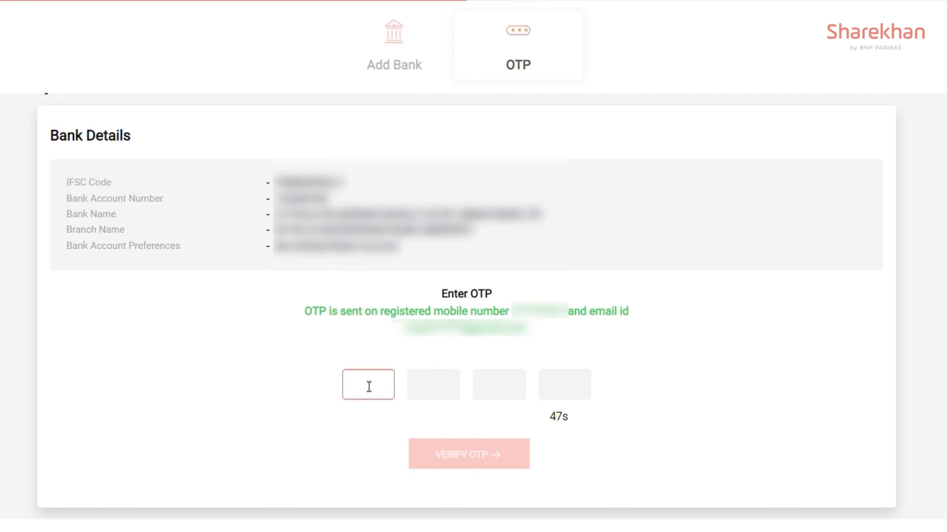
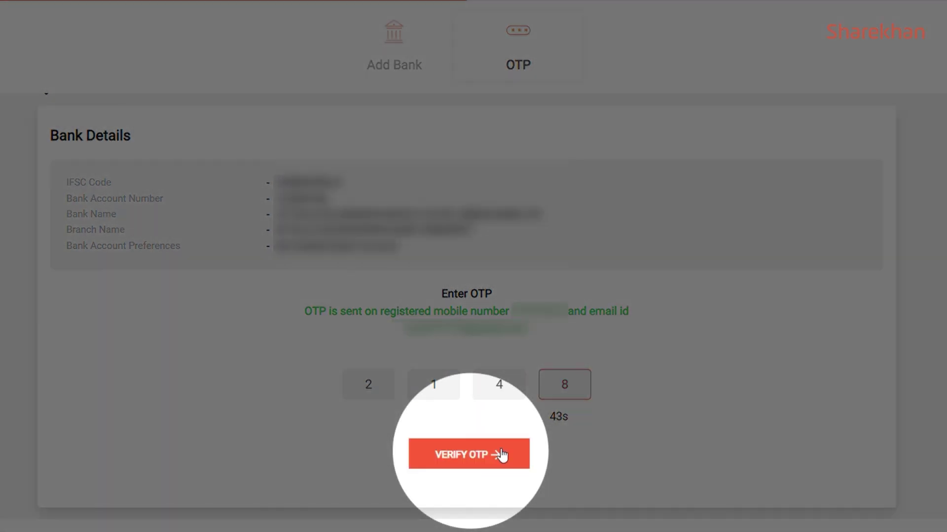
Verify the 4-digit OTP and save the new bank to reach the E-Sign step
click(501, 454)
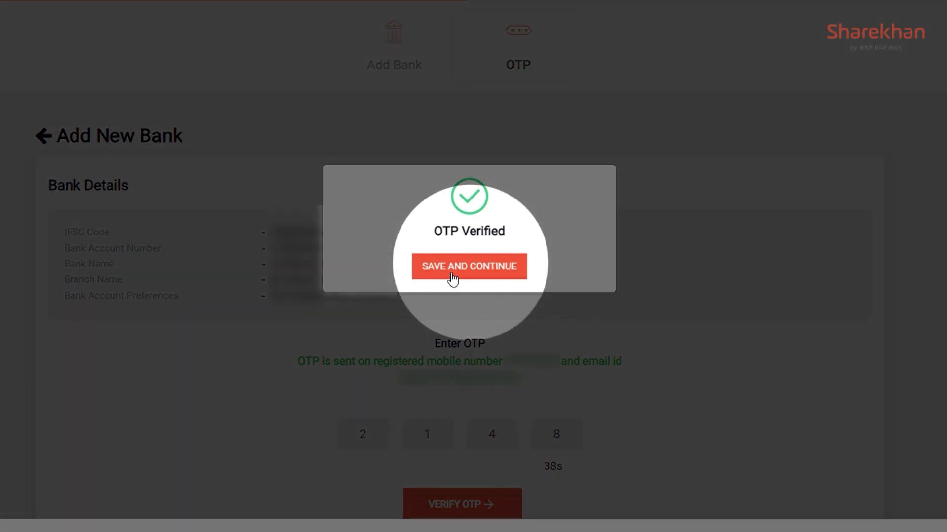
click(452, 278)
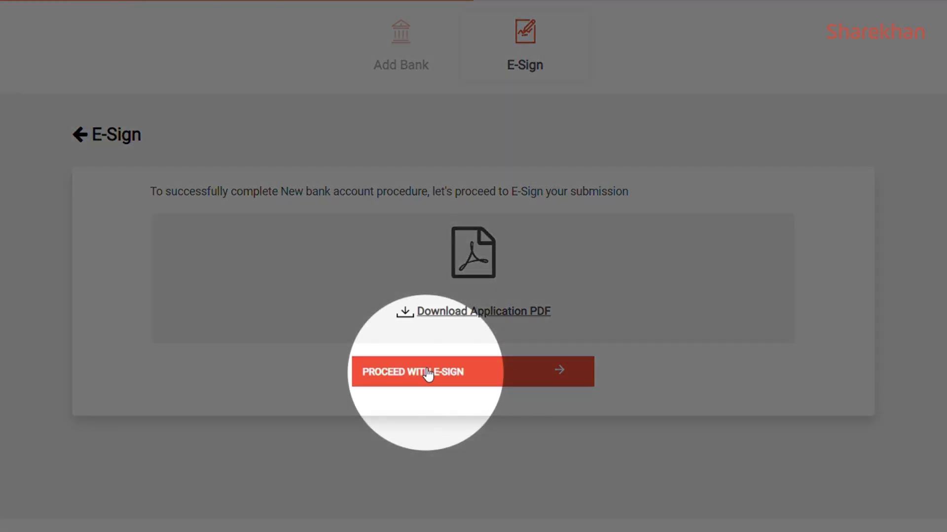
Proceed with E-Sign and agree to the third-party Protean redirect notice
click(428, 375)
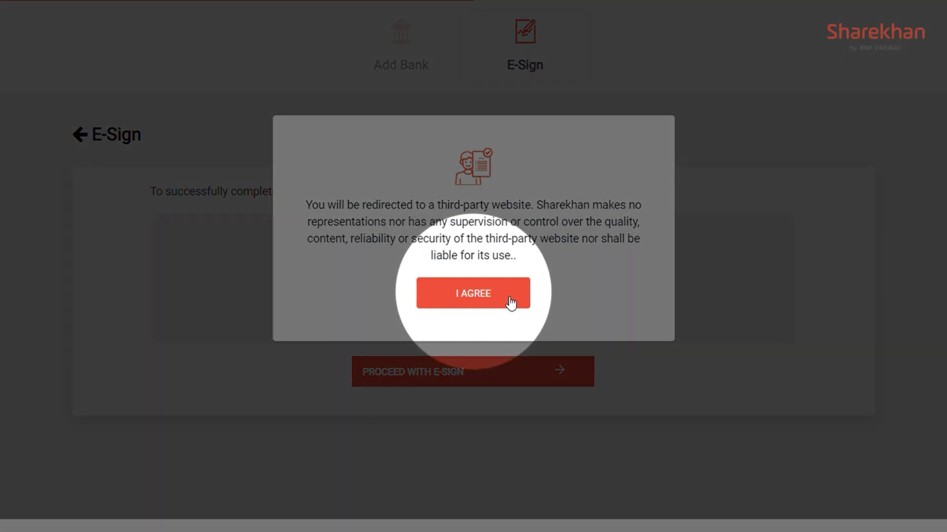
click(510, 302)
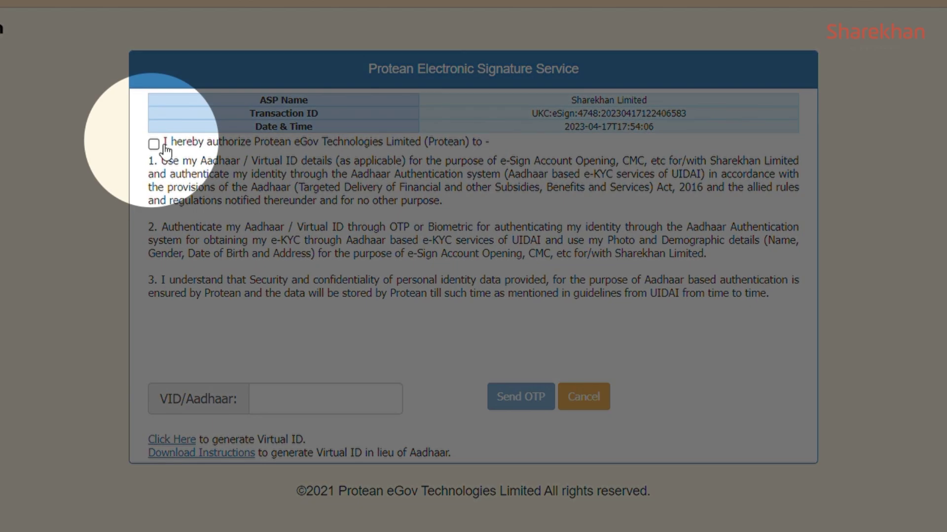
Authorize Protean, send an OTP to the Aadhaar number, and verify that OTP
click(259, 167)
click(326, 399)
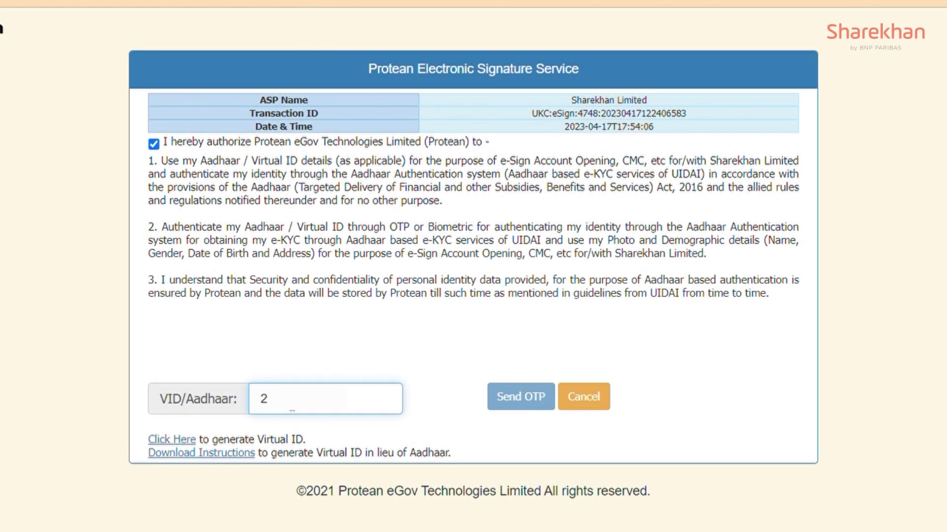
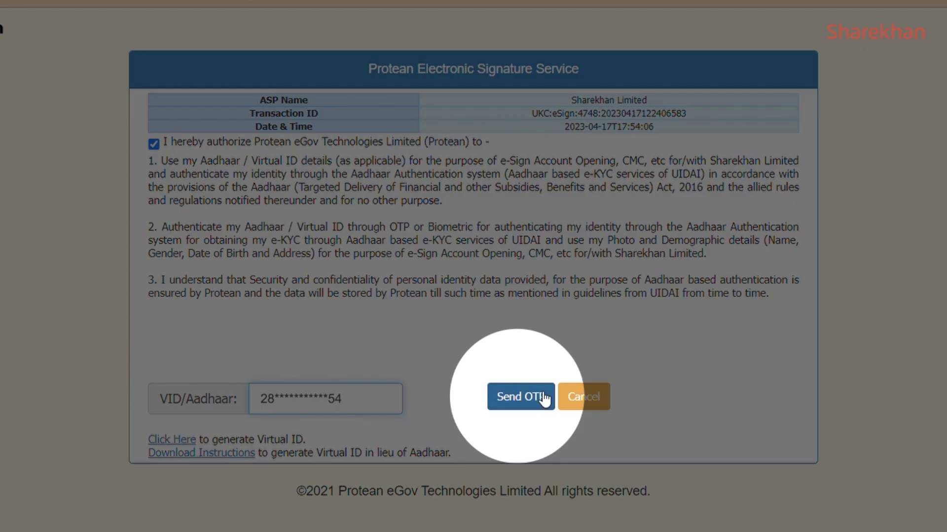
click(540, 397)
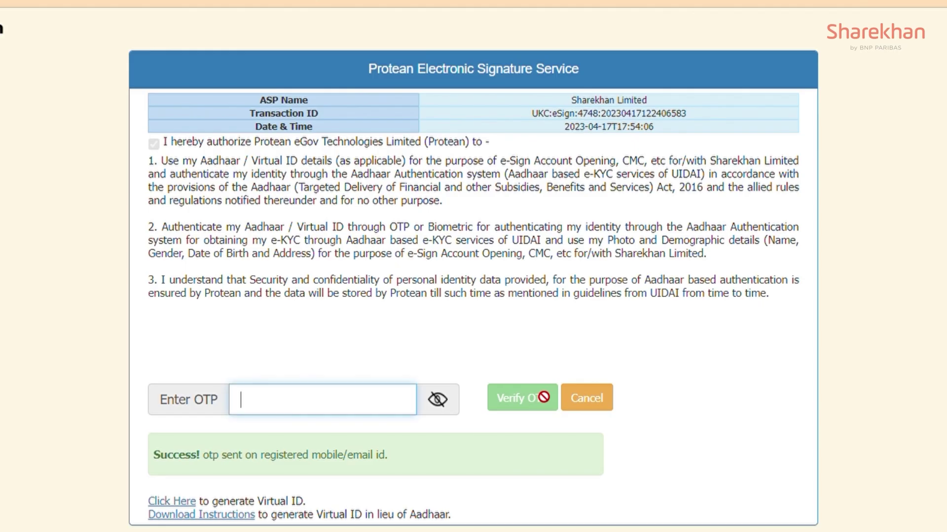
text(**)
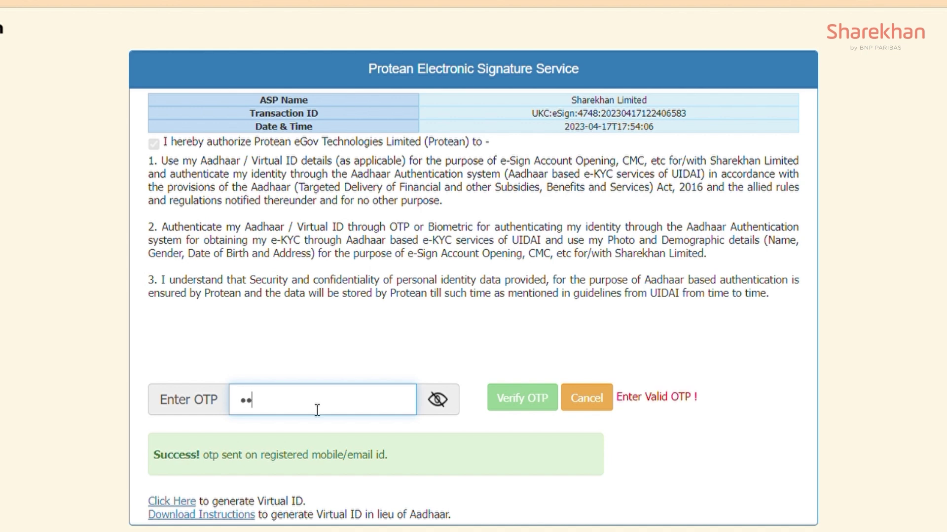
text(***)
text(*)
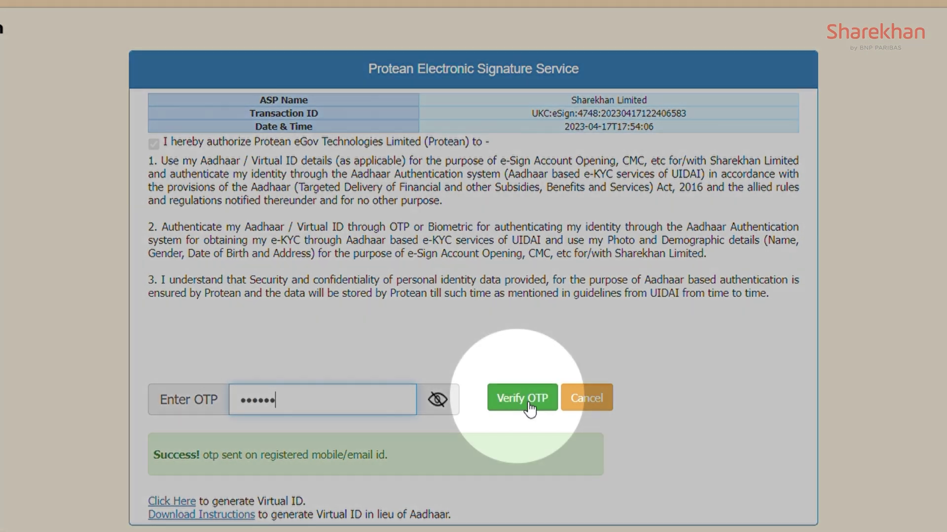
click(526, 403)
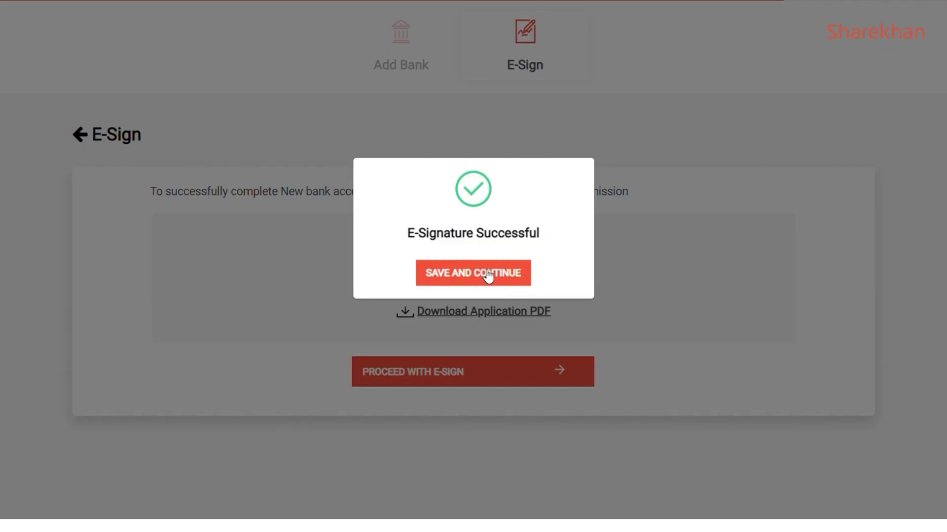
Save and continue from the 'E-Signature Successful' popup to finish the request
click(486, 273)
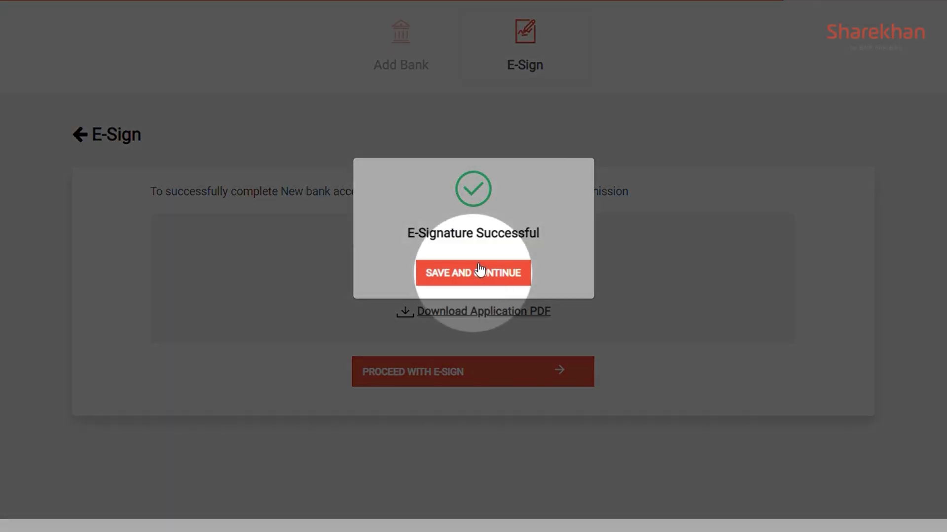